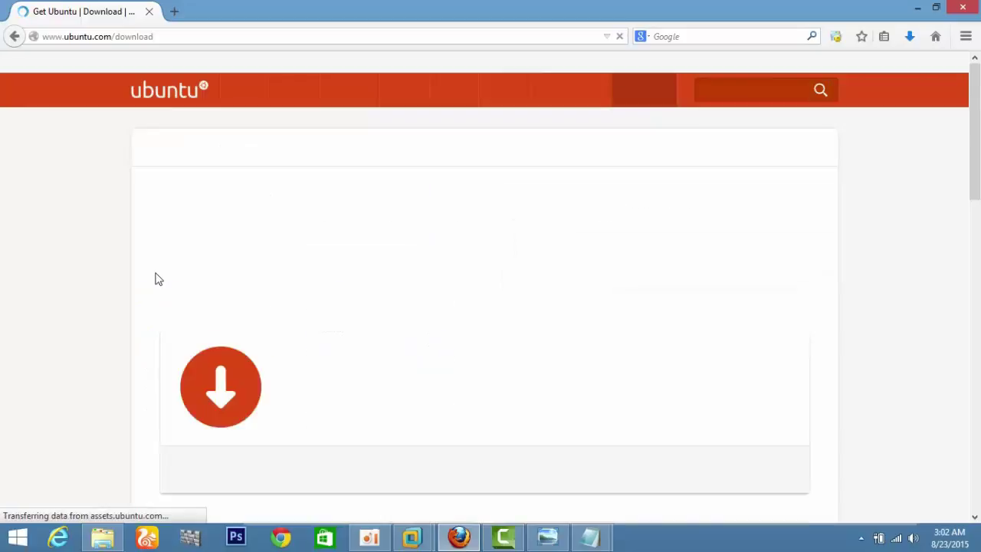
- Request the 64-bit Ubuntu 14.04.3 LTS desktop download from the Ubuntu website
{"action": "scroll", "coordinate": [155, 278], "scroll_direction": "down", "scroll_amount": 5}
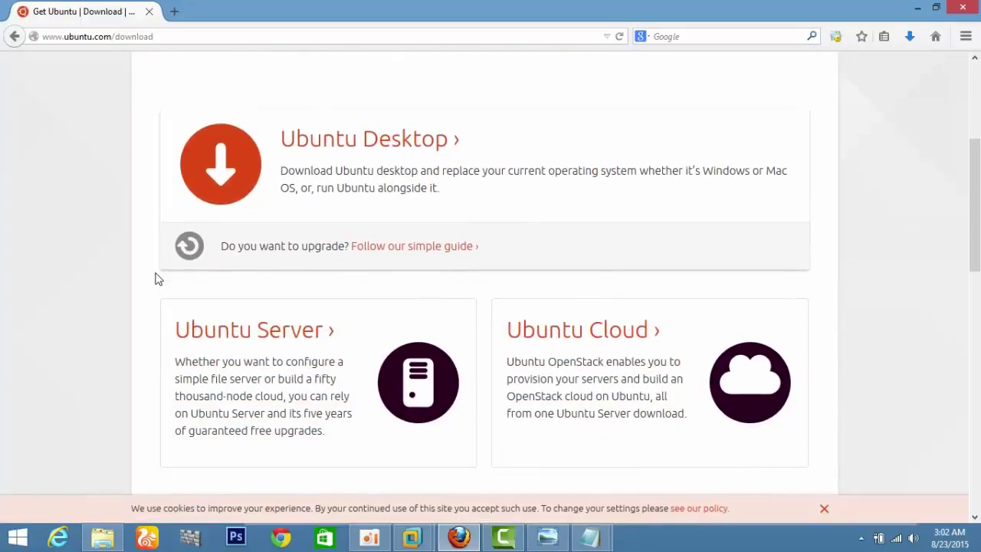
{"action": "left_click", "coordinate": [392, 154]}
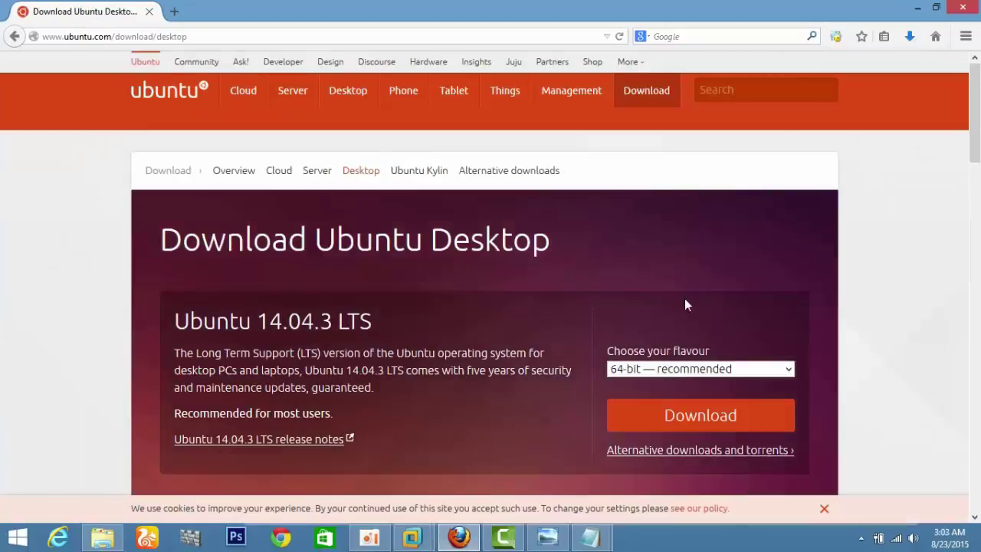
{"action": "left_click", "coordinate": [695, 368]}
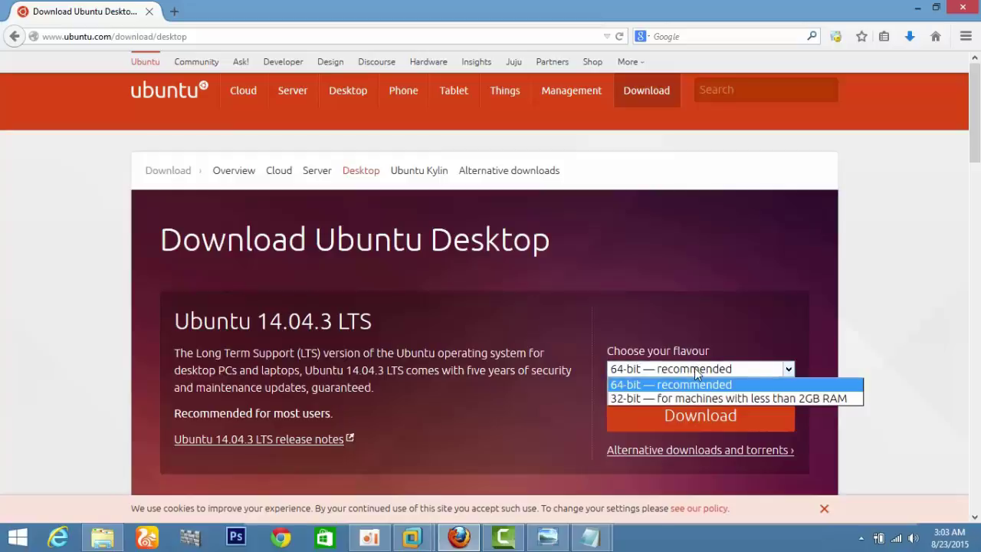
{"action": "left_click", "coordinate": [696, 371]}
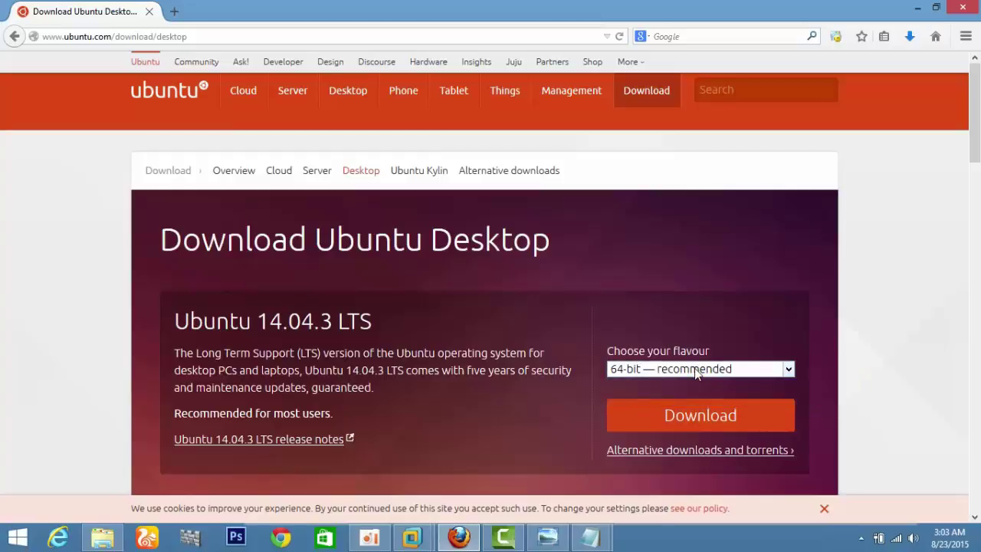
{"action": "left_click", "coordinate": [691, 414]}
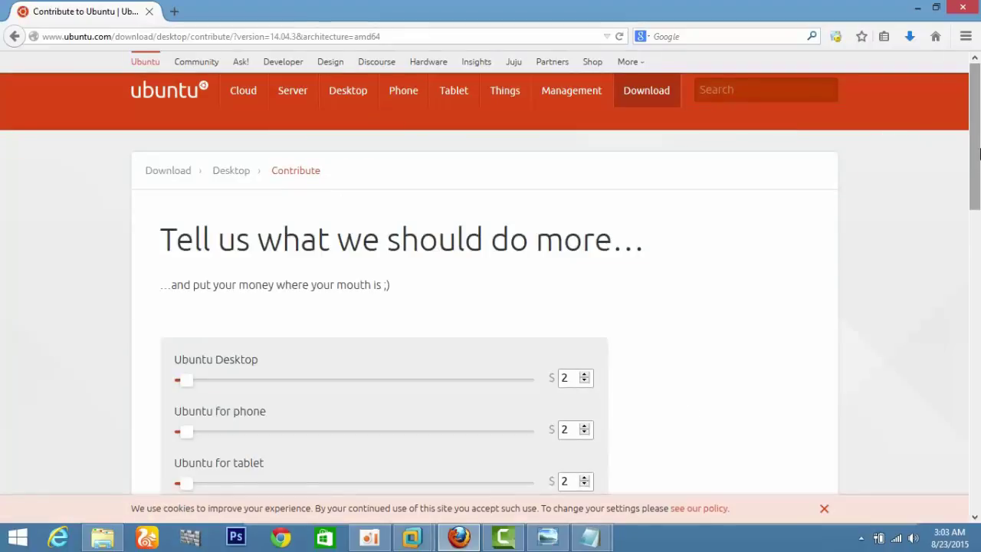
- Skip the contribution and start downloading ubuntu-14.04.3-desktop-amd64.iso to the Downloads folder
{"action": "left_click_drag", "start_coordinate": [975, 153], "coordinate": [978, 357]}
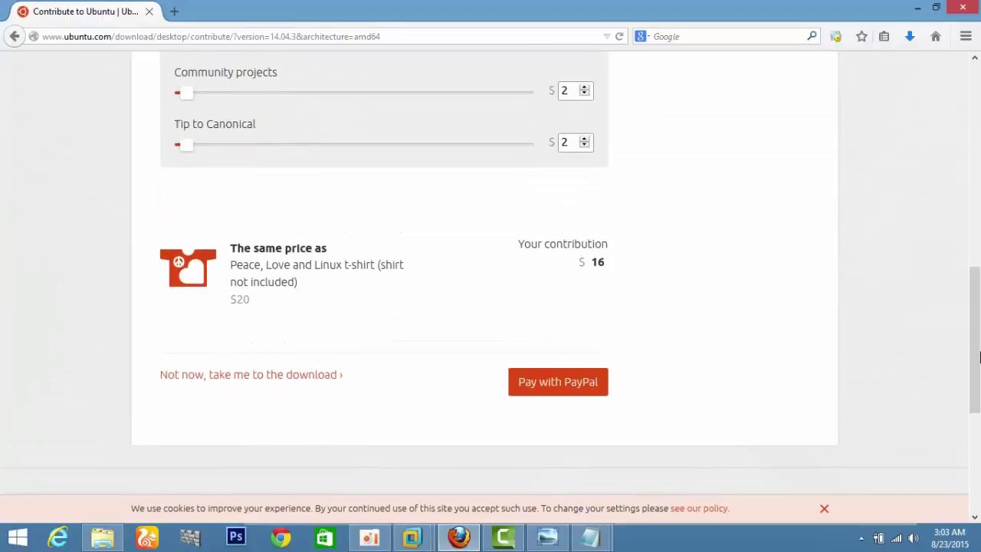
{"action": "left_click", "coordinate": [273, 384]}
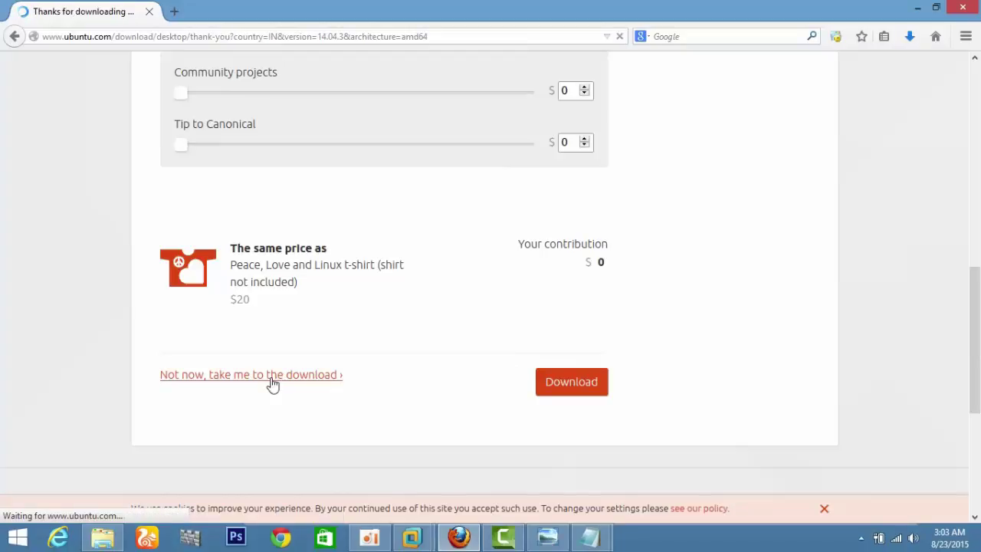
{"action": "scroll", "coordinate": [274, 383], "scroll_direction": "down", "scroll_amount": 4}
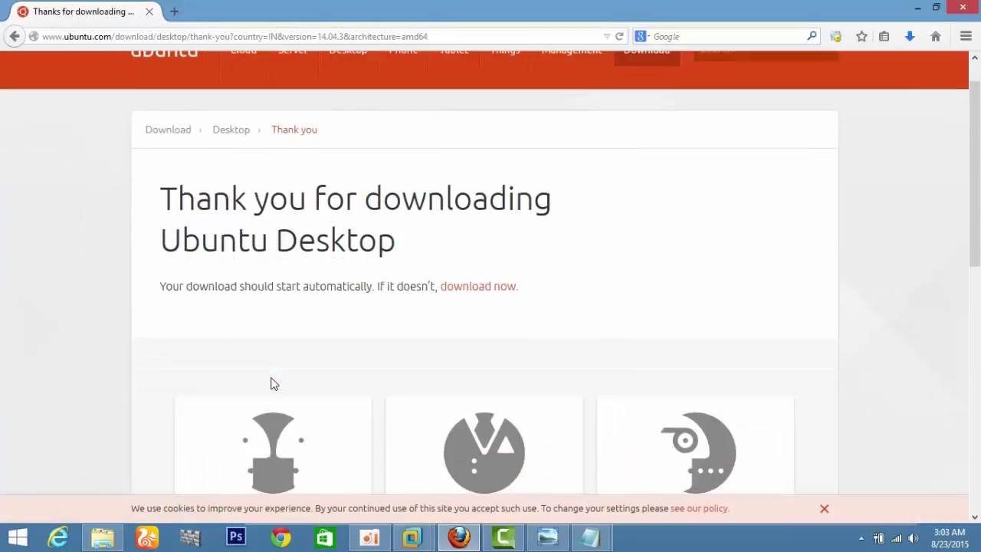
{"action": "left_click", "coordinate": [273, 383]}
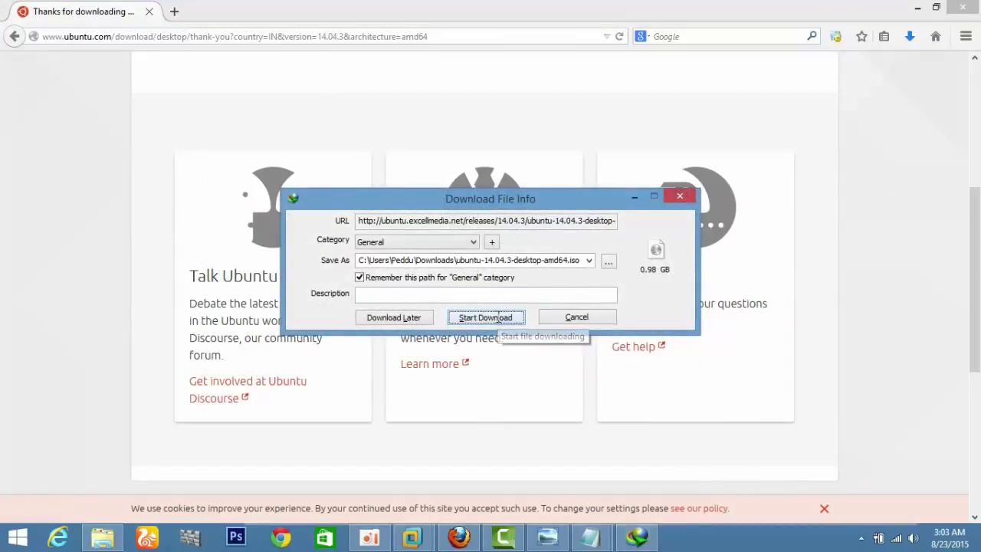
{"action": "left_click", "coordinate": [498, 322]}
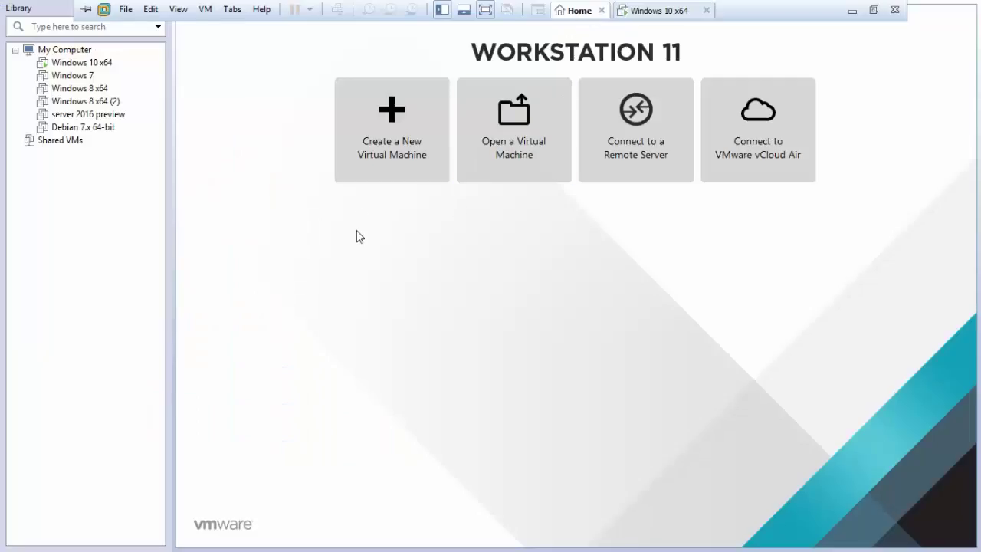
- Switch to VMware Workstation and begin a typical new virtual machine with ubuntu-14.04.3-desktop-amd64.iso from Downloads as installer image
{"action": "left_click", "coordinate": [391, 158]}
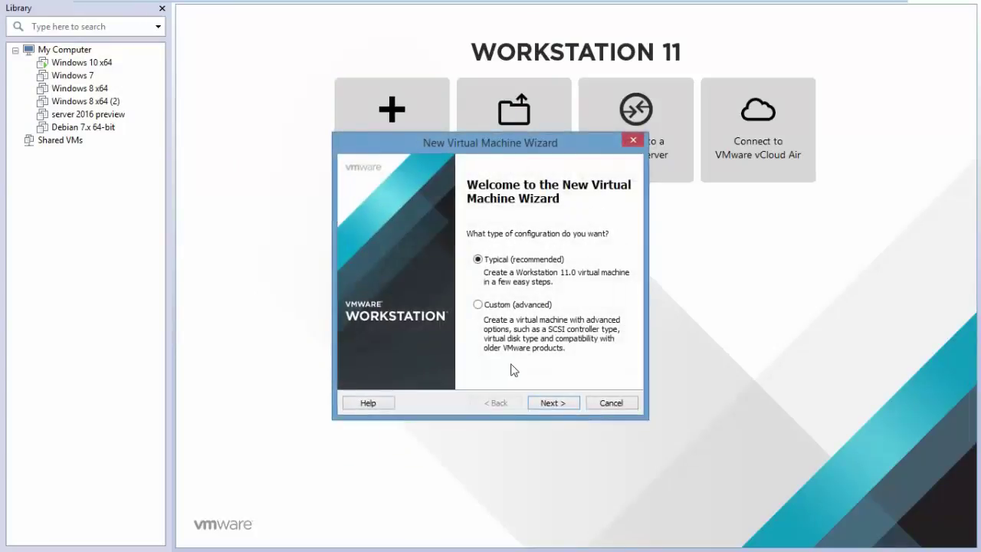
{"action": "left_click", "coordinate": [558, 405]}
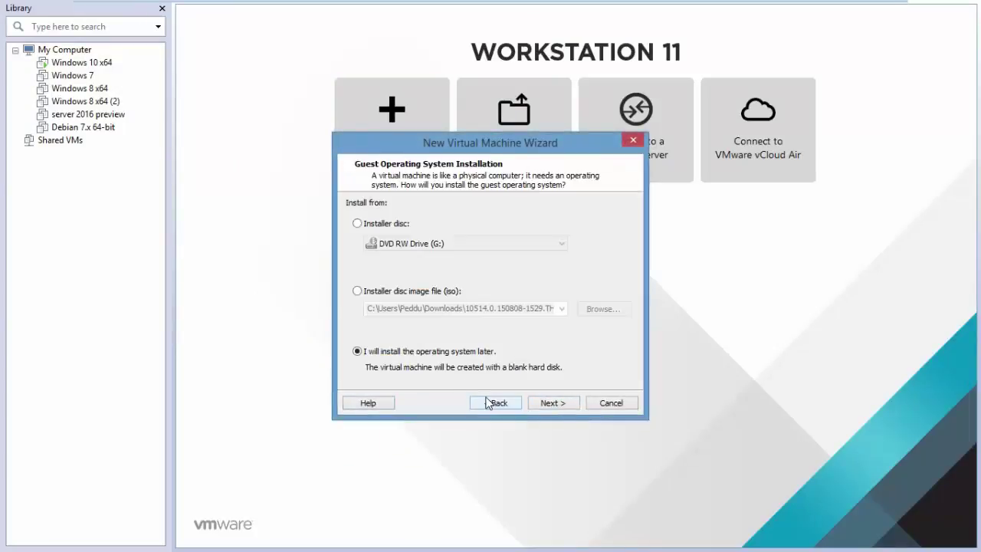
{"action": "left_click", "coordinate": [443, 292]}
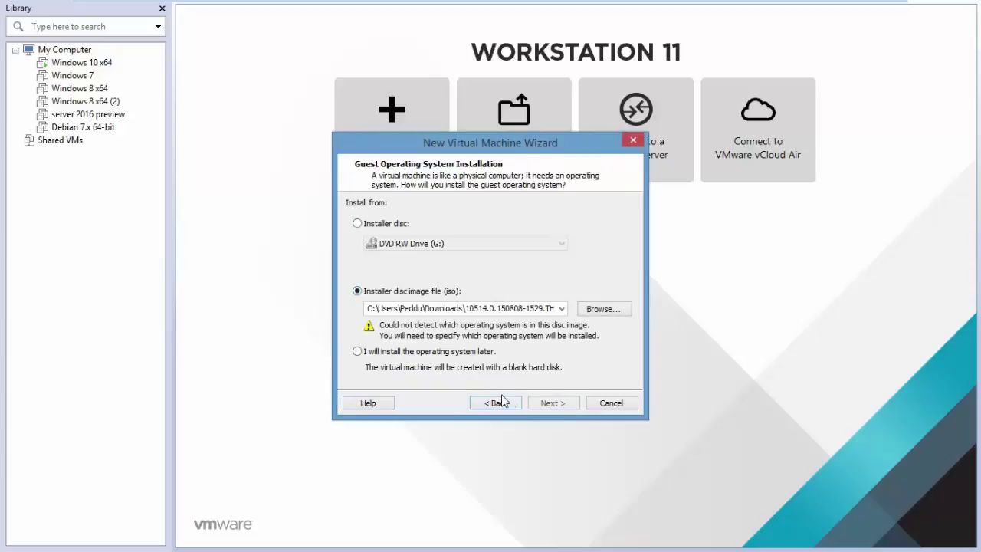
{"action": "left_click", "coordinate": [606, 309]}
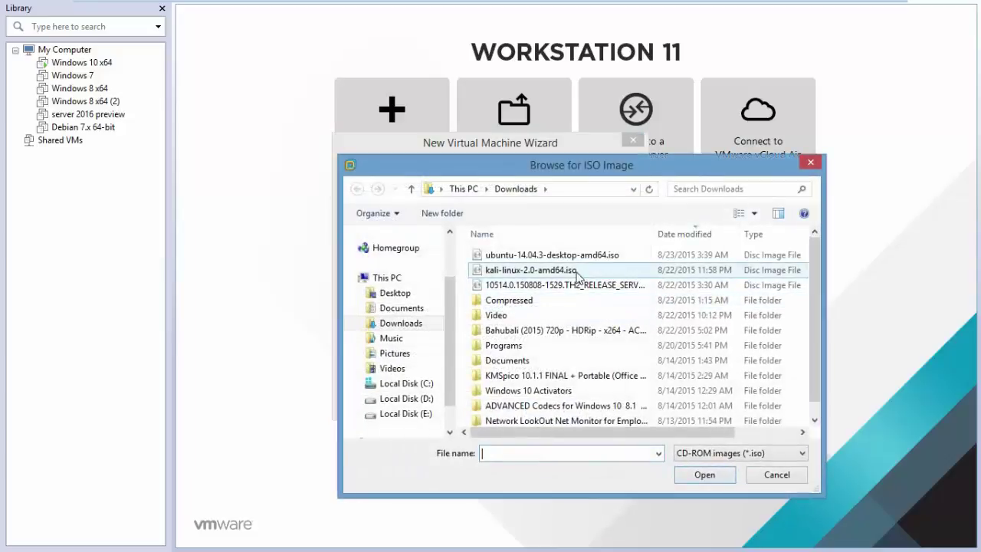
{"action": "double_click", "coordinate": [576, 259]}
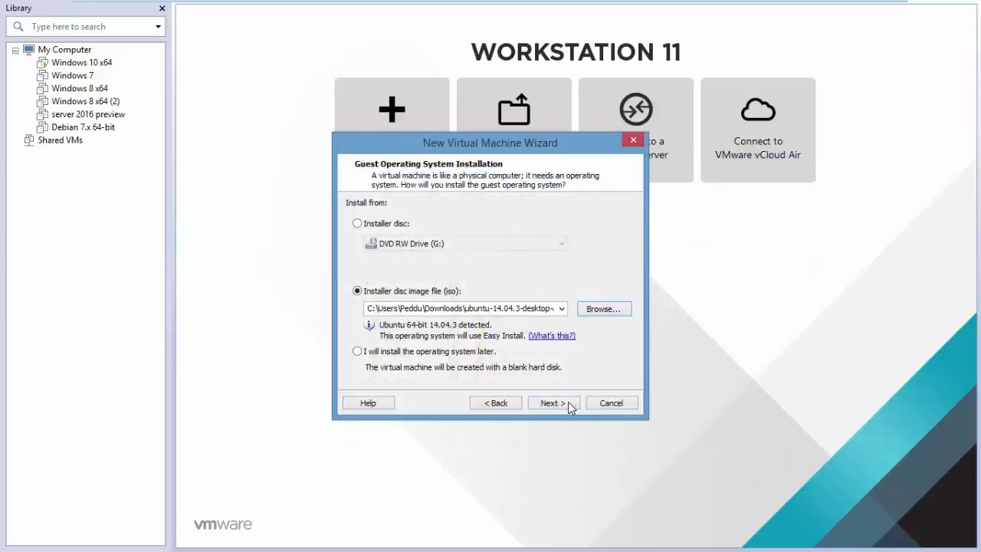
{"action": "left_click", "coordinate": [563, 403]}
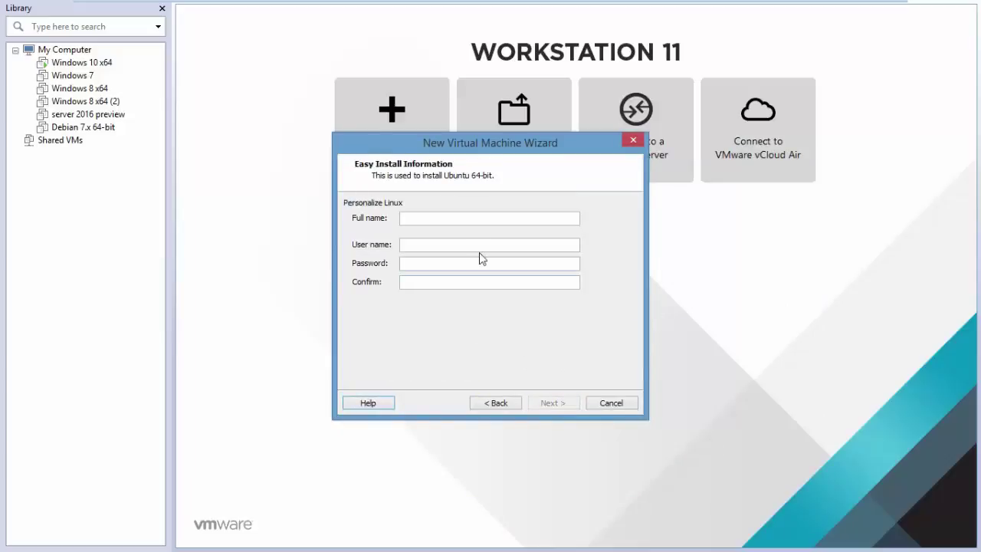
- Fill in the Easy Install details with the full name "ubuntu", a user name, and the account password with its confirmation
{"action": "left_click", "coordinate": [452, 221]}
{"action": "type", "text": "ubuntu"}
{"action": "key", "text": "Tab"}
{"action": "type", "text": "harsha"}
{"action": "key", "text": "Tab"}
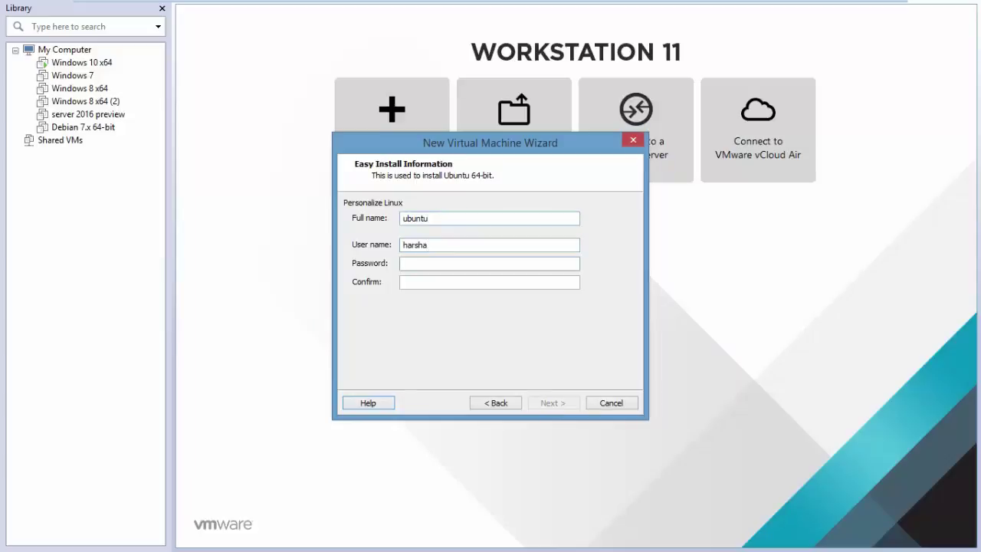
{"action": "type", "text": "••••••"}
{"action": "key", "text": "Tab"}
{"action": "type", "text": "••••••"}
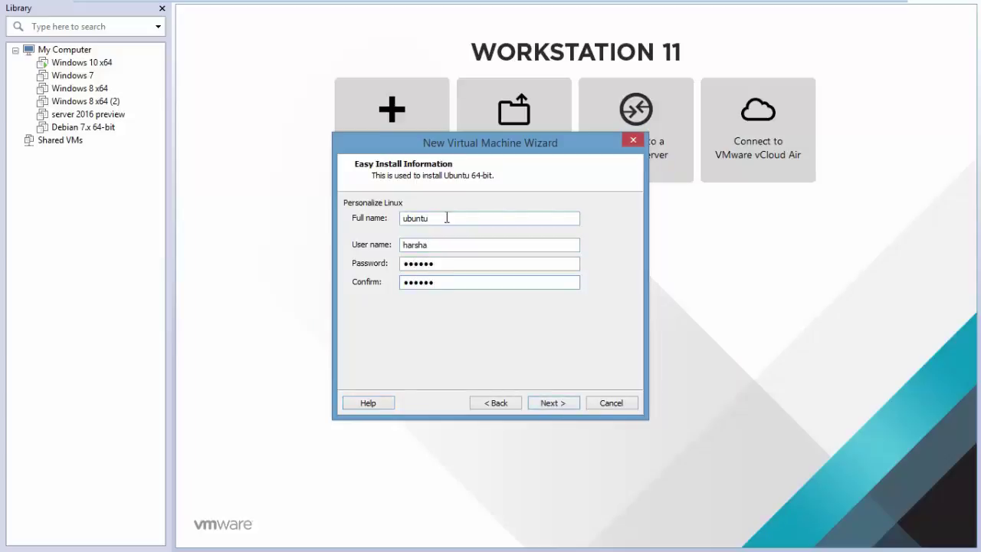
{"action": "left_click", "coordinate": [551, 399]}
- Set the virtual machine's location to a new folder named ubuntu on Local Disk (D:)
{"action": "left_click", "coordinate": [613, 261]}
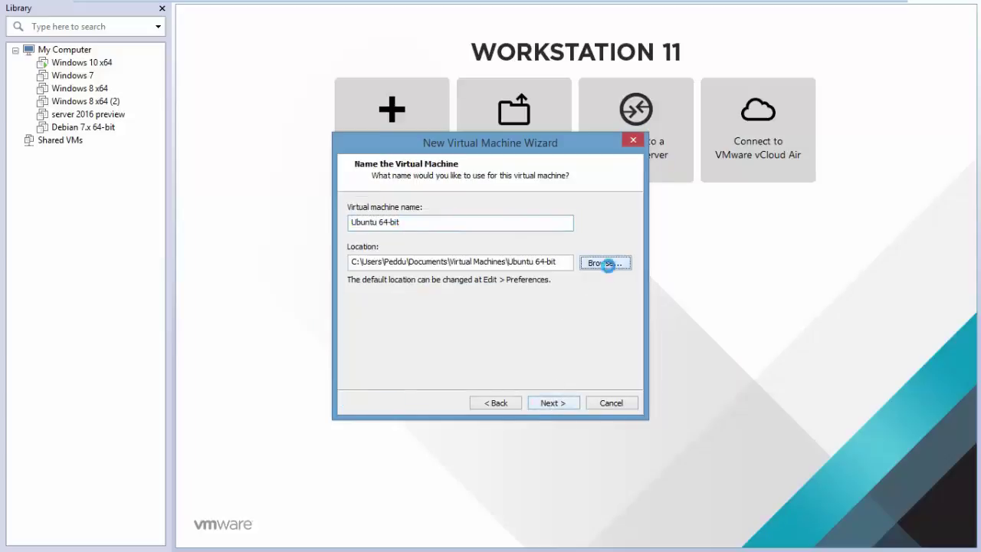
{"action": "left_click", "coordinate": [404, 291]}
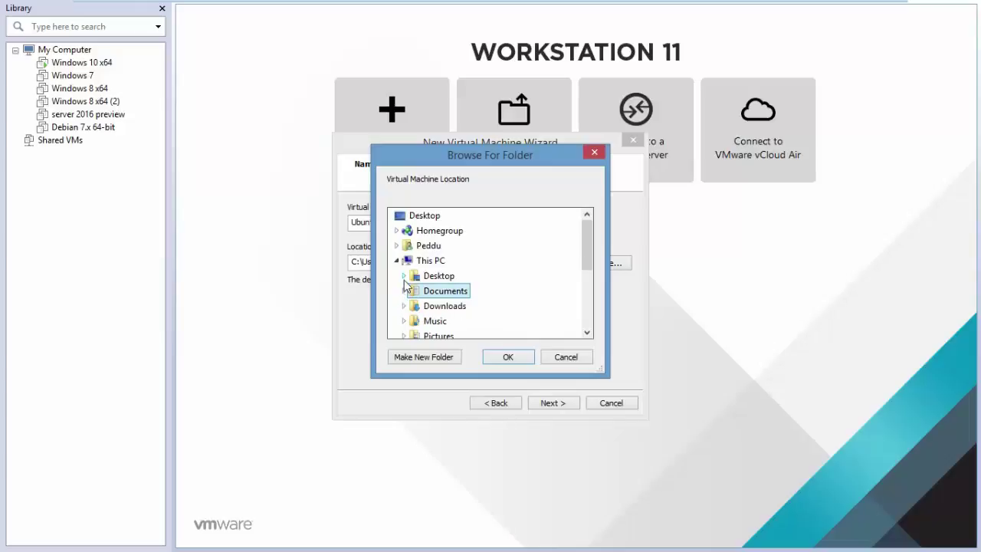
{"action": "left_click_drag", "start_coordinate": [588, 242], "coordinate": [588, 284]}
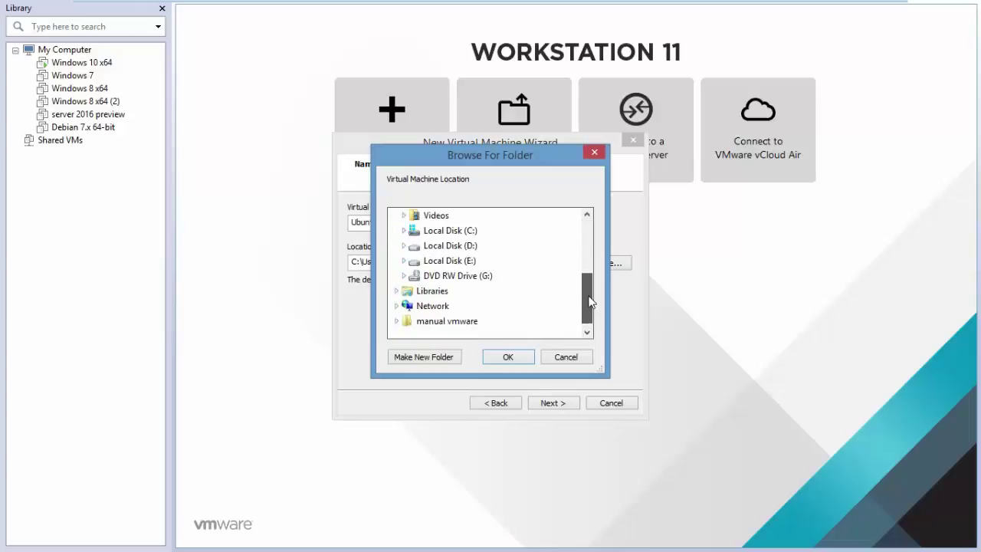
{"action": "left_click", "coordinate": [467, 251]}
{"action": "left_click", "coordinate": [419, 358]}
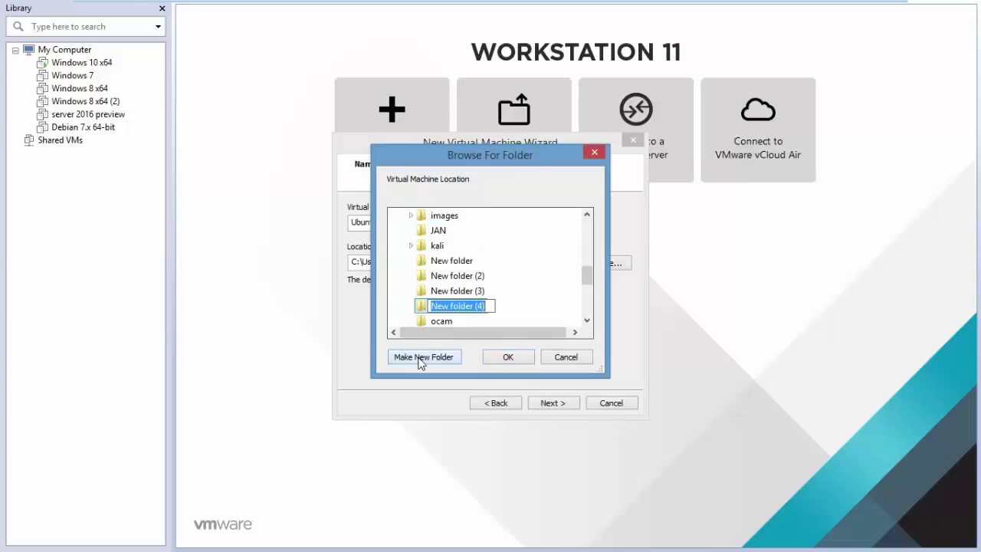
{"action": "type", "text": "ubuntu"}
{"action": "key", "text": "Return"}
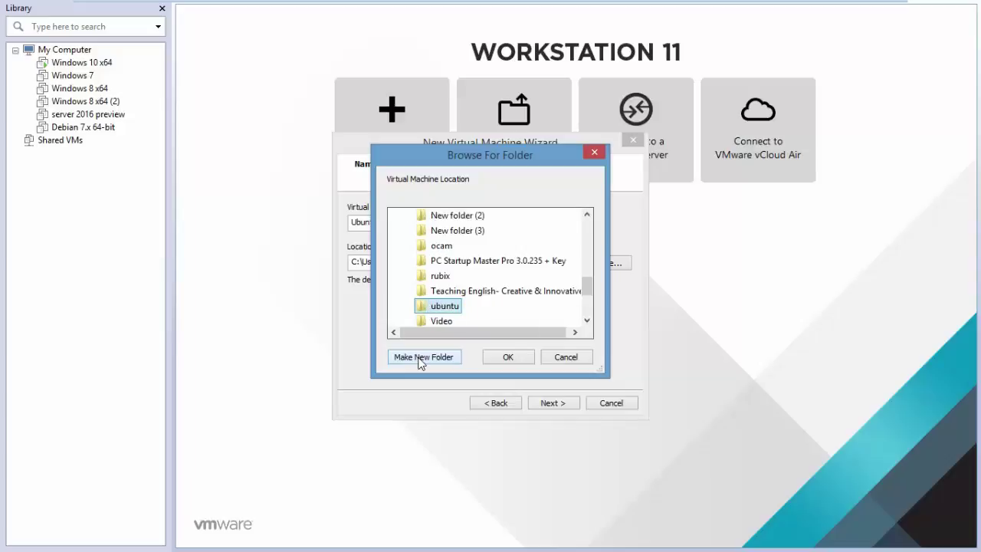
{"action": "left_click", "coordinate": [508, 357]}
{"action": "left_click", "coordinate": [562, 403]}
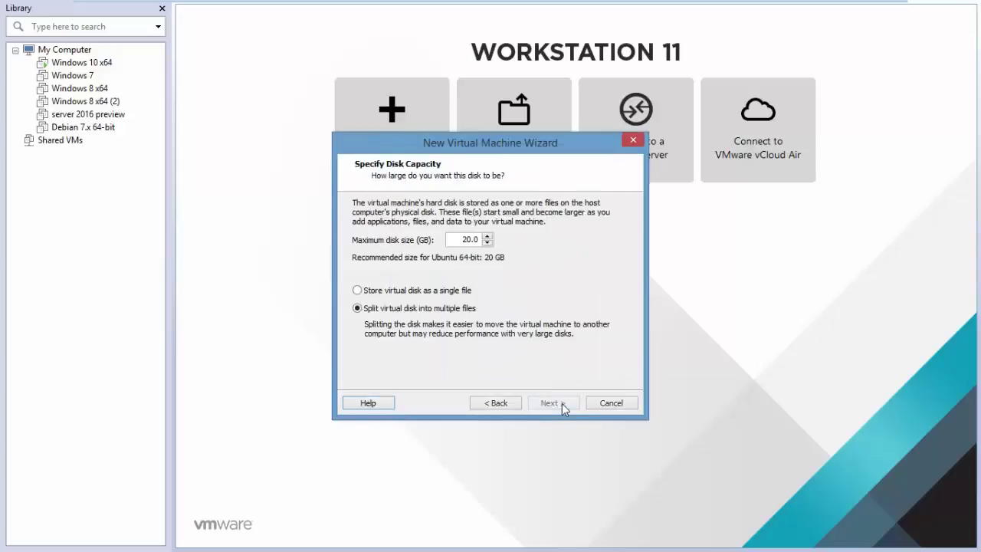
- Store the virtual disk as a single file with a maximum size of 30 GB
{"action": "left_click", "coordinate": [409, 291]}
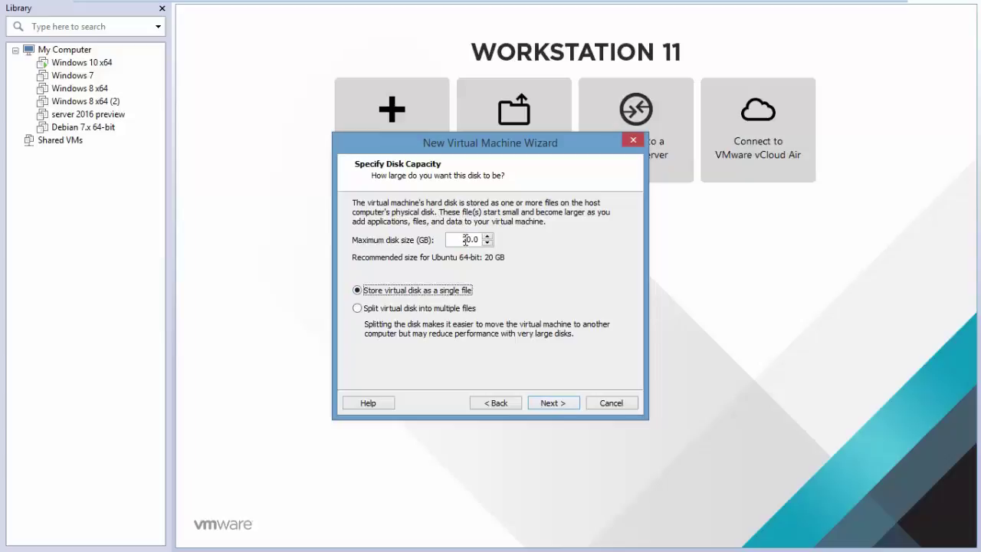
{"action": "left_click", "coordinate": [464, 240]}
{"action": "key", "text": "Delete"}
{"action": "type", "text": "3"}
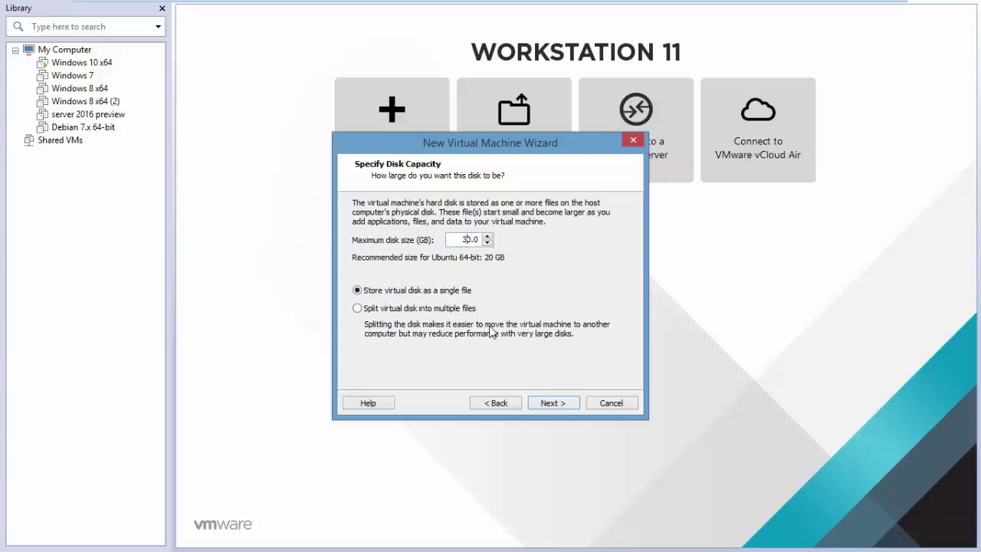
{"action": "left_click", "coordinate": [549, 403]}
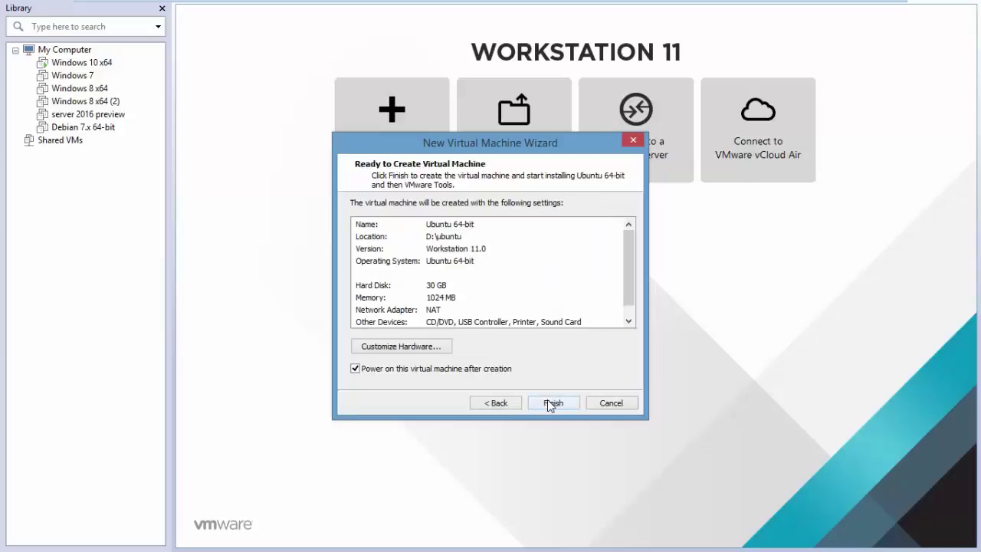
- Customize the virtual machine's hardware to use 2 processors
{"action": "left_click", "coordinate": [425, 350]}
{"action": "left_click", "coordinate": [356, 138]}
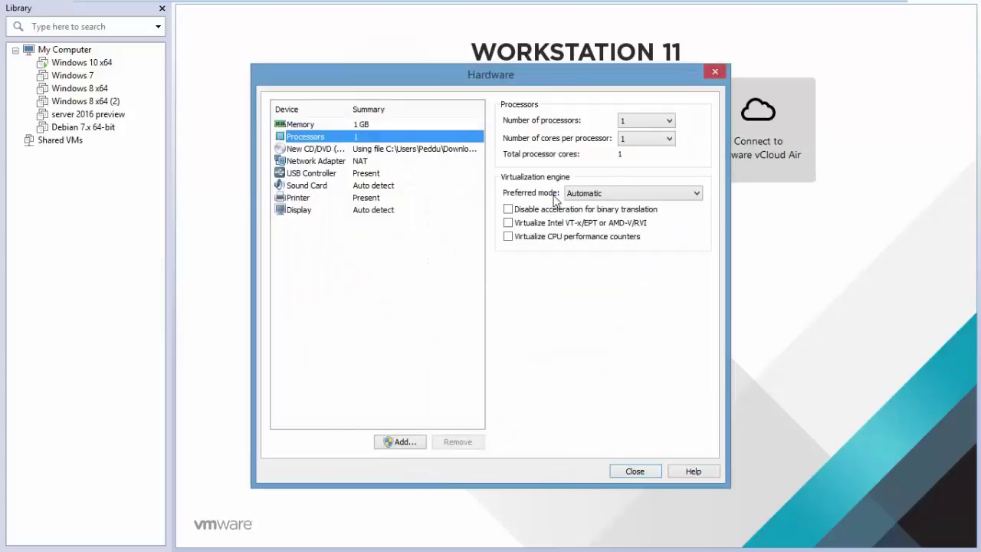
{"action": "left_click", "coordinate": [628, 137]}
{"action": "left_click", "coordinate": [637, 120]}
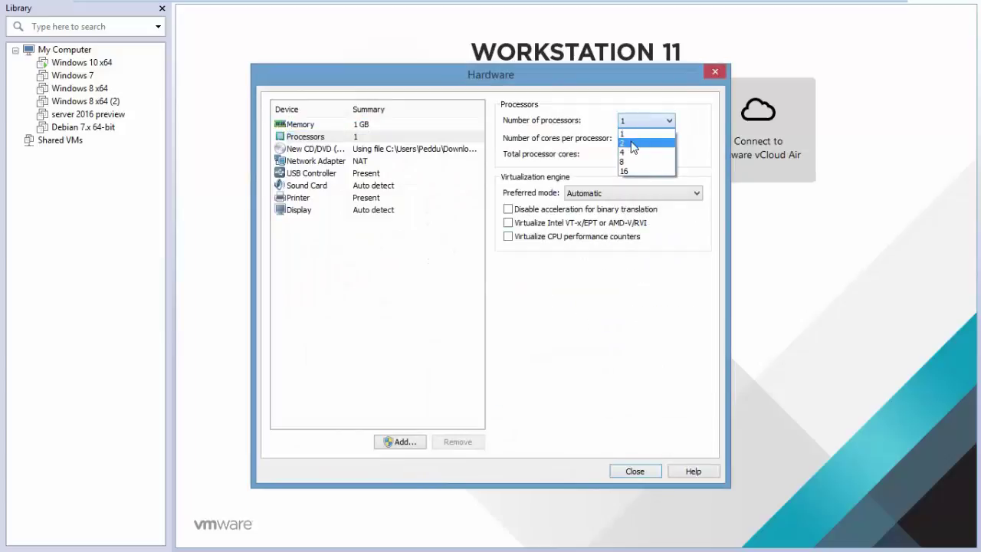
{"action": "left_click", "coordinate": [630, 141]}
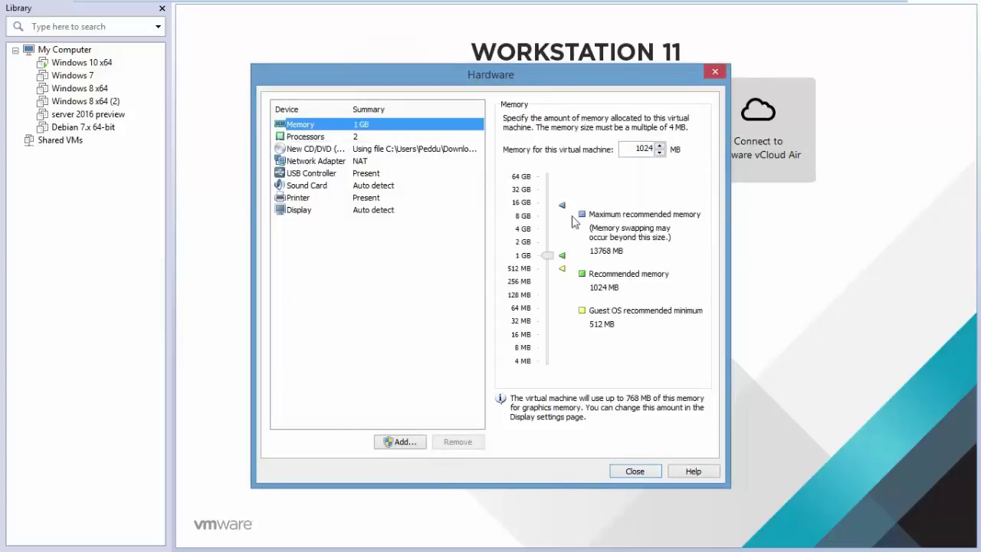
- Set the virtual machine's memory to 4096 MB, then finish creating the machine so it powers on
{"action": "left_click", "coordinate": [354, 127]}
{"action": "left_click", "coordinate": [549, 234]}
{"action": "left_click", "coordinate": [548, 235]}
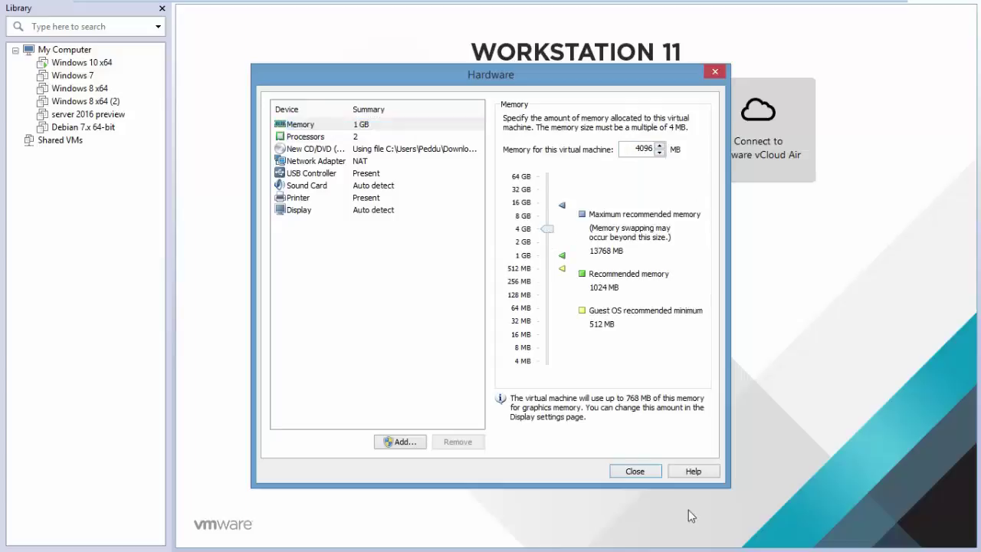
{"action": "left_click", "coordinate": [635, 471]}
{"action": "left_click", "coordinate": [554, 404]}
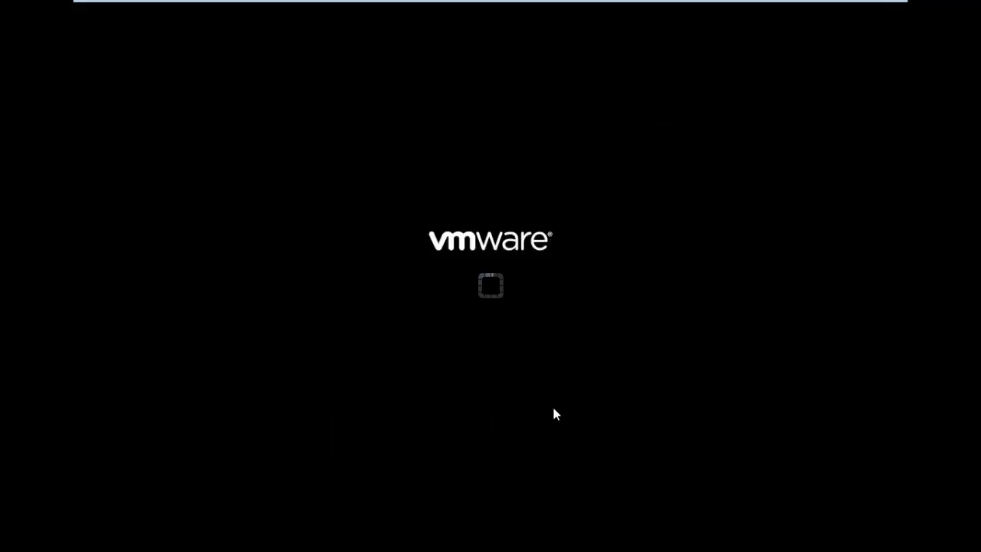
{"action": "left_click", "coordinate": [555, 415]}
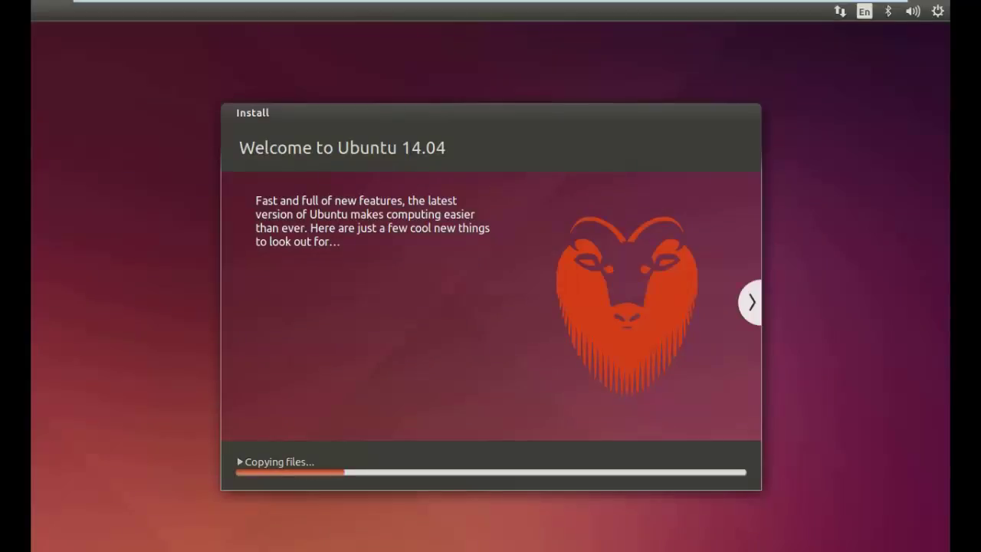
- Log in to the installed Ubuntu system with the account password
{"action": "mouse_move", "coordinate": [84, 2]}
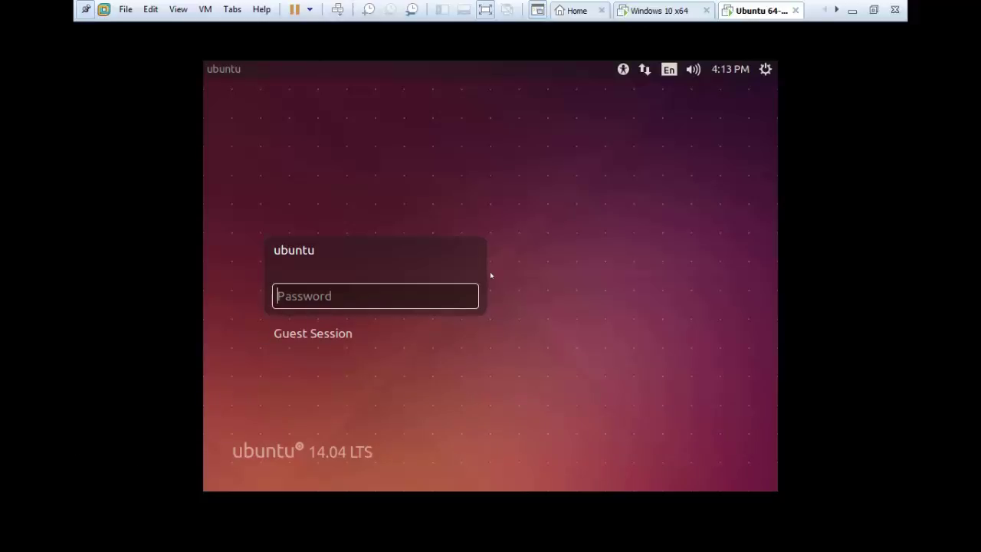
{"action": "type", "text": "••••••"}
{"action": "key", "text": "Return"}
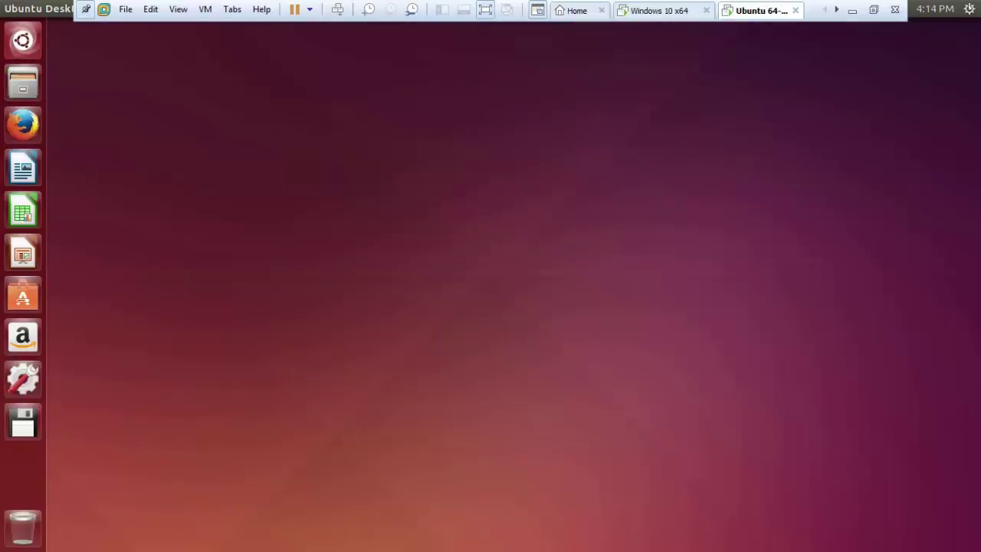
- Shut down the Ubuntu guest system and confirm the shutdown
{"action": "left_click", "coordinate": [969, 8]}
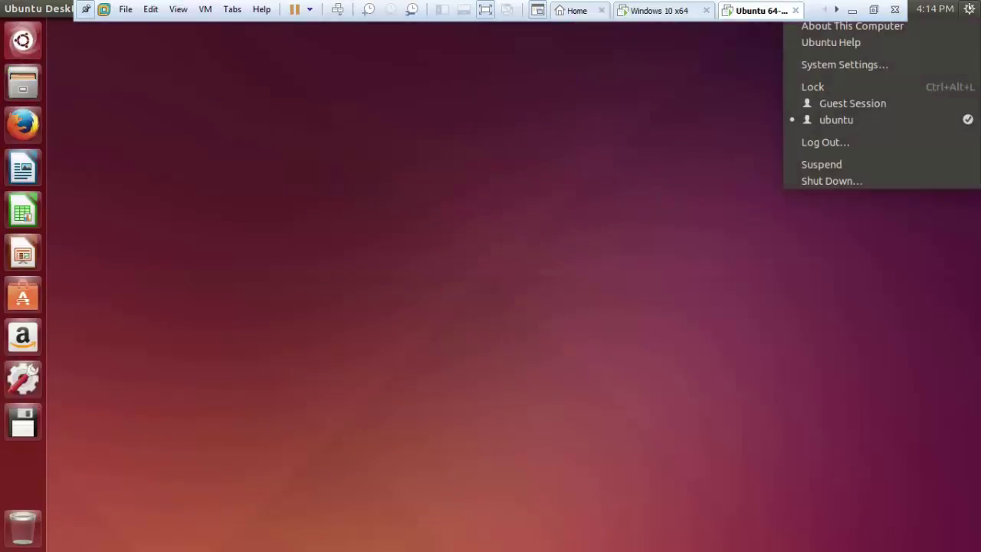
{"action": "left_click", "coordinate": [842, 180]}
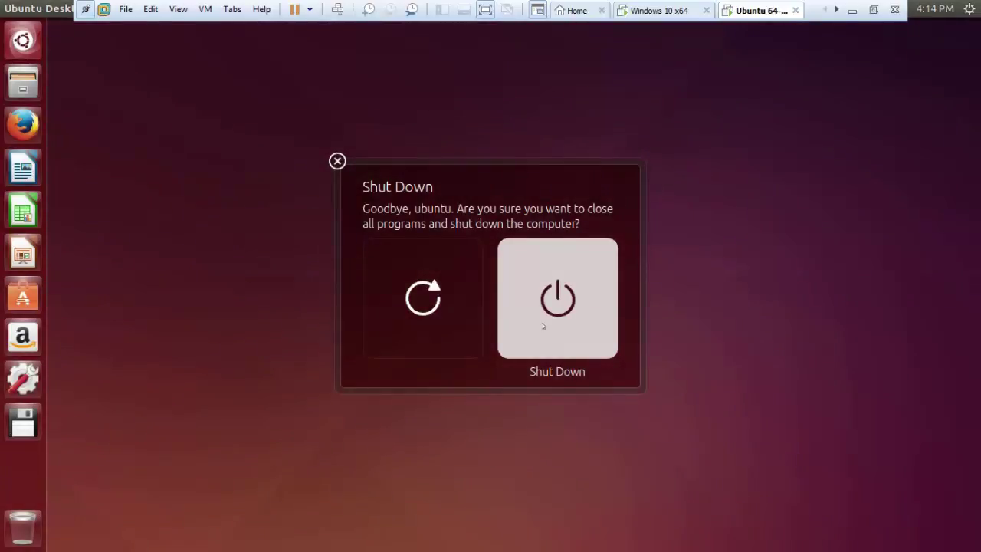
{"action": "left_click", "coordinate": [542, 326]}
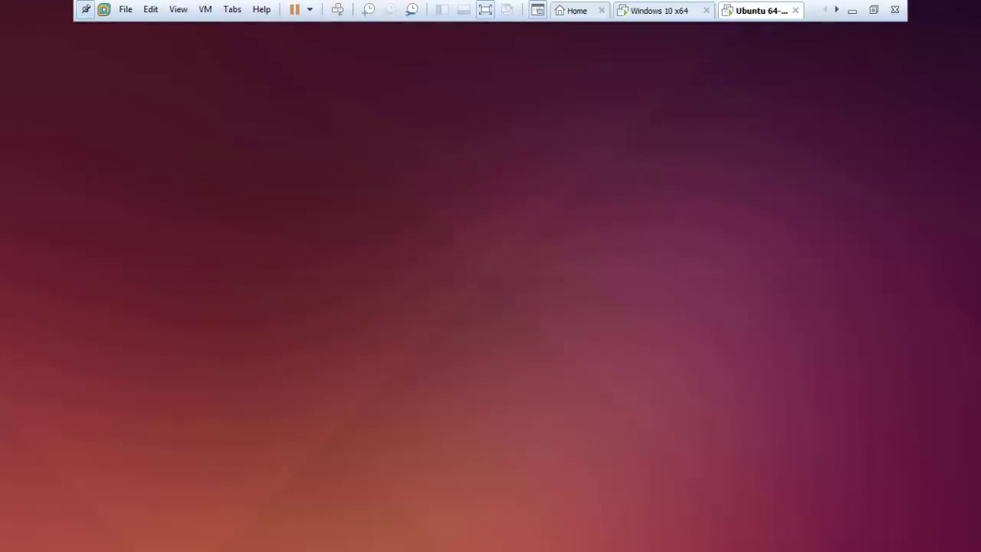